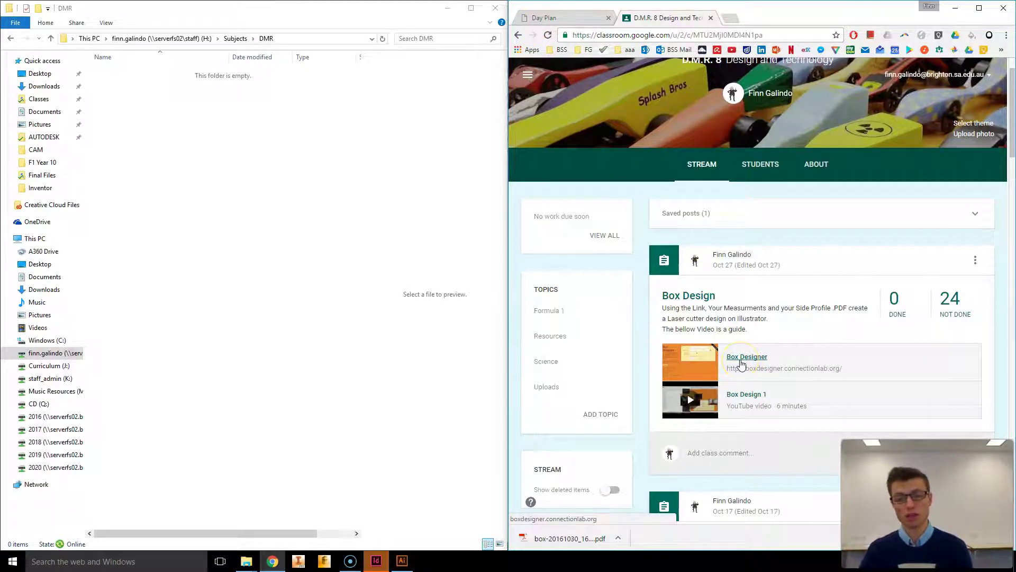
# Step: Open the Box Designer site in a maximized Chrome window and remove the old box PDF from the download bar
pyautogui.click(741, 362)
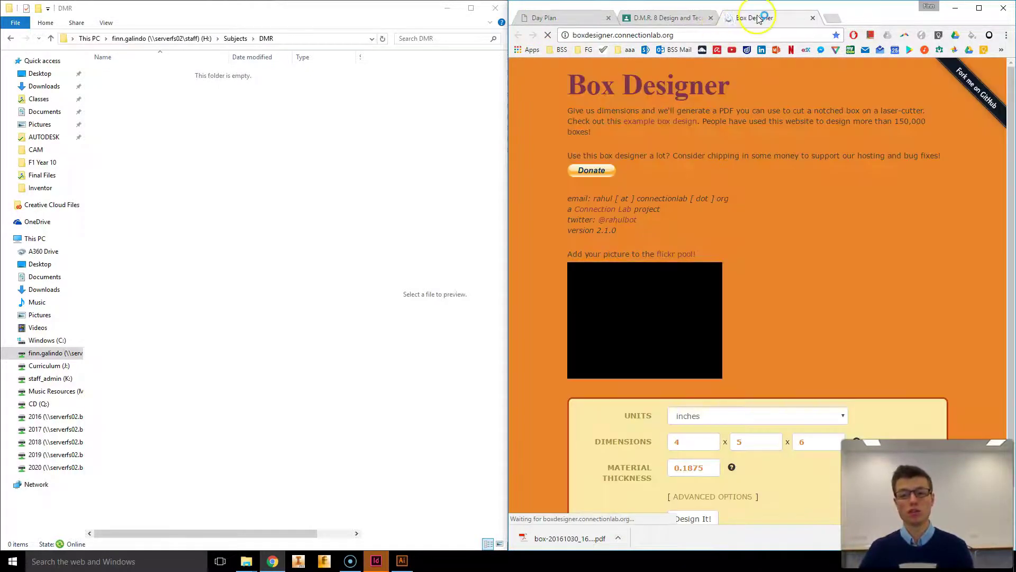
pyautogui.scroll(-1, 740, 208)
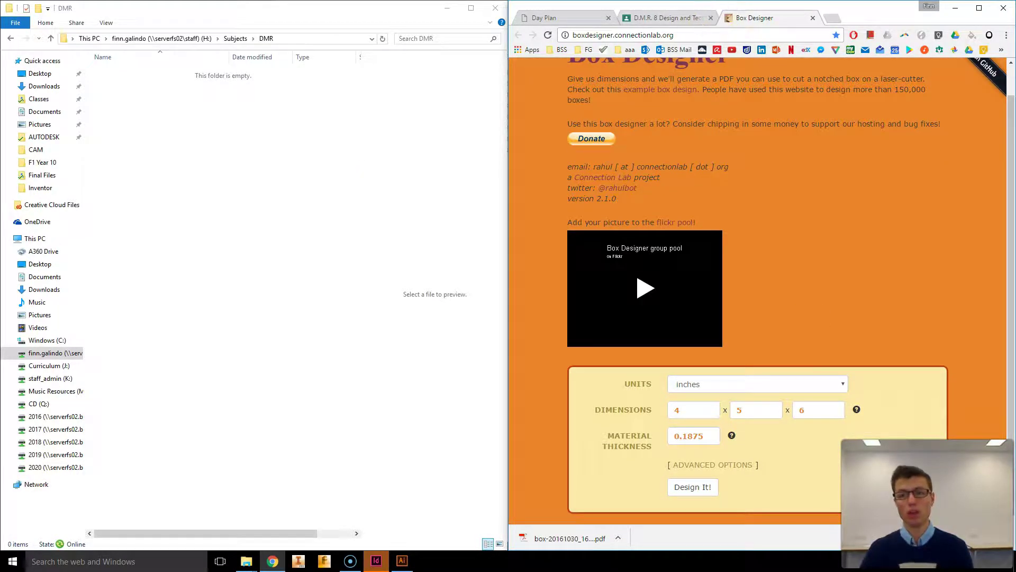
pyautogui.click(979, 9)
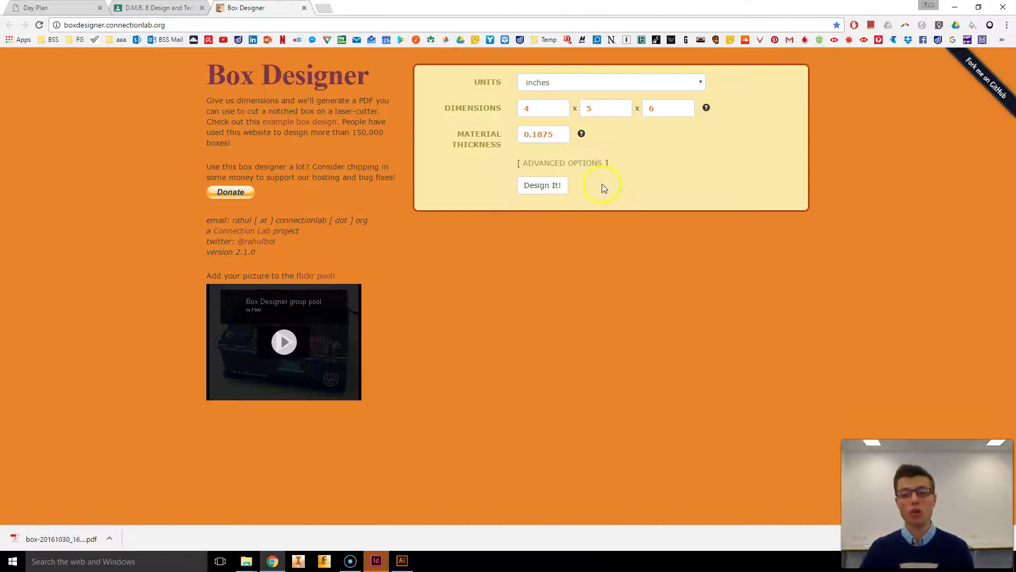
pyautogui.click(112, 540)
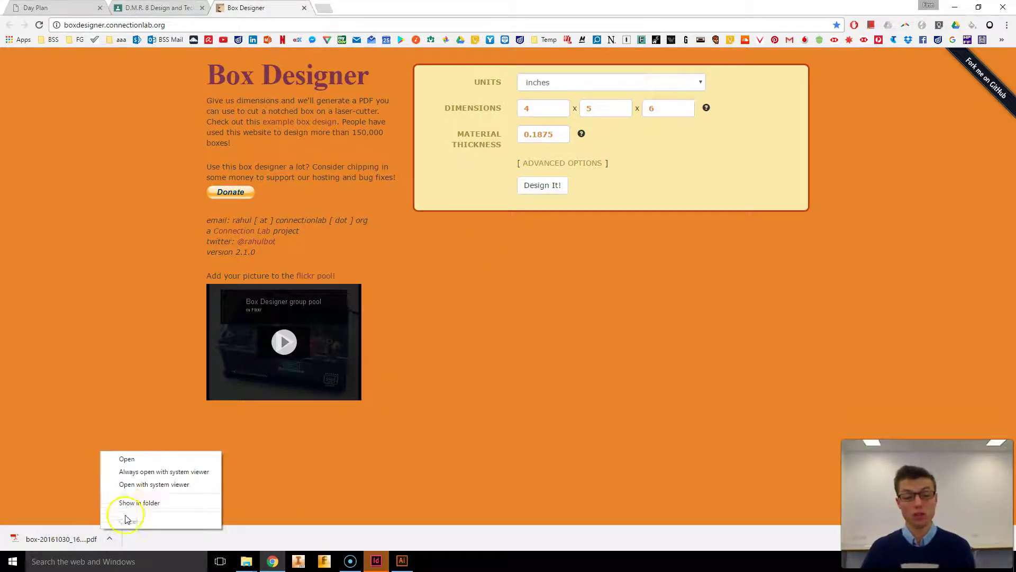
pyautogui.click(1009, 538)
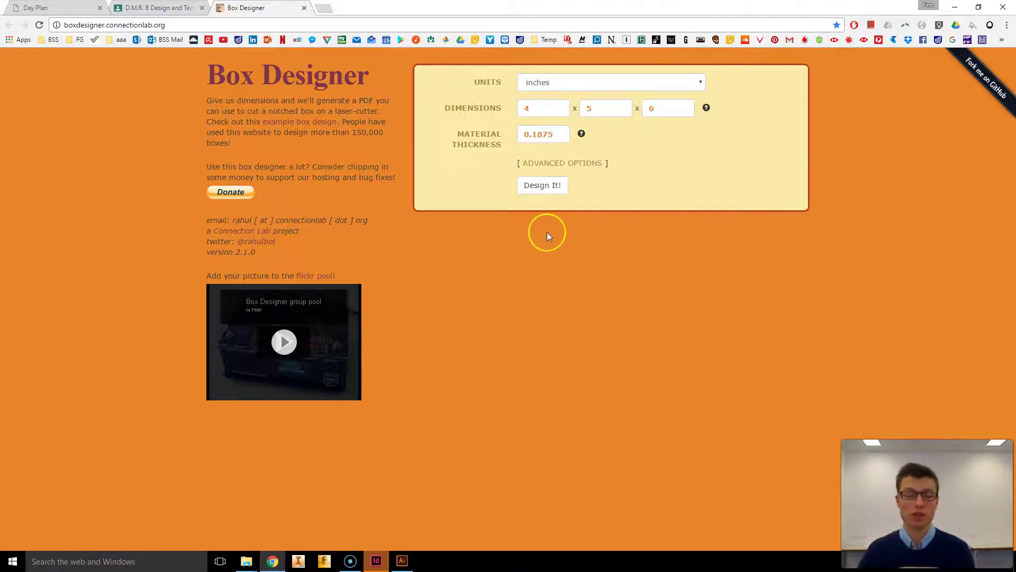
# Step: Switch the box units to millimeters
pyautogui.click(579, 83)
pyautogui.click(557, 106)
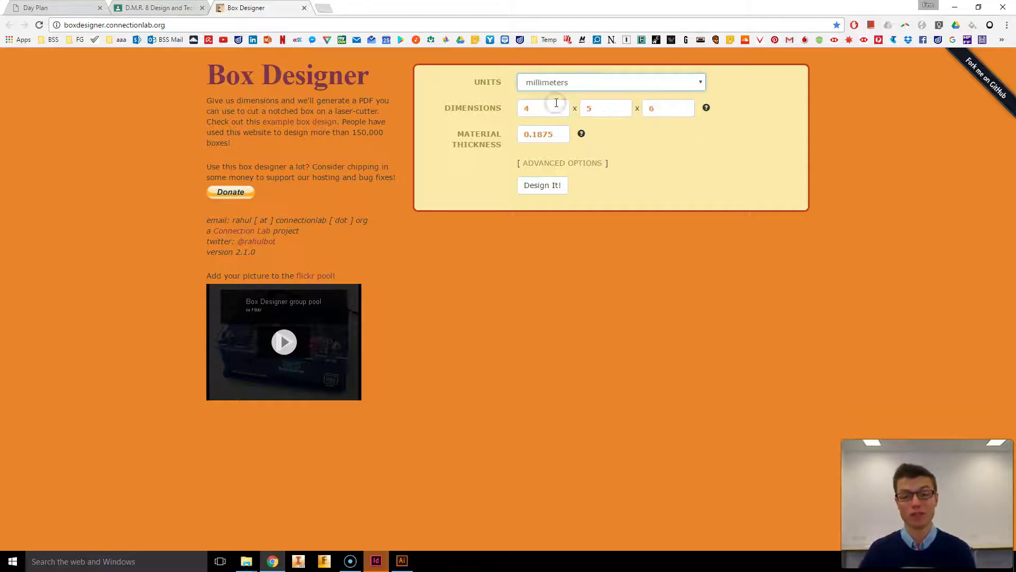
pyautogui.click(524, 108)
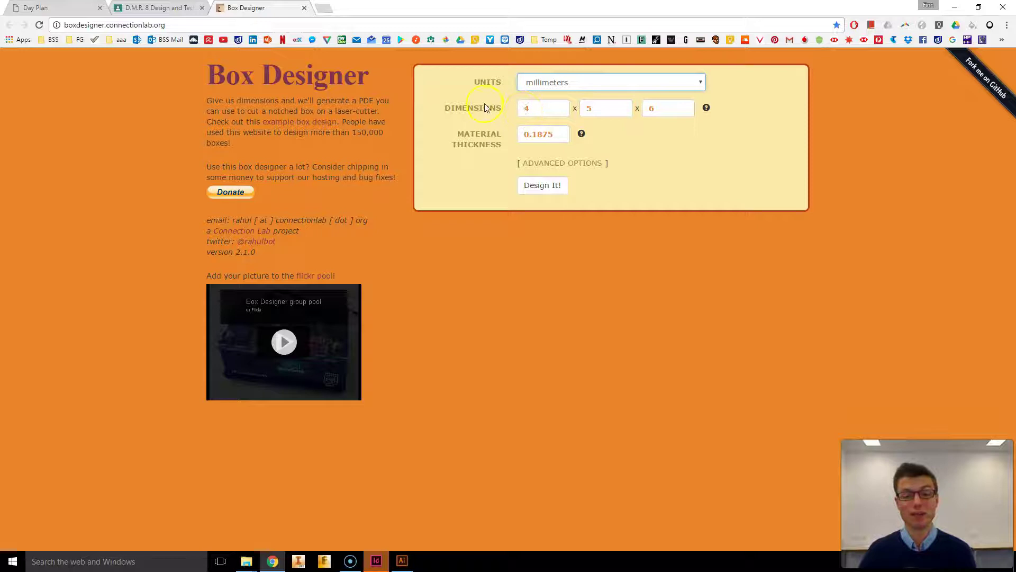
pyautogui.click(551, 82)
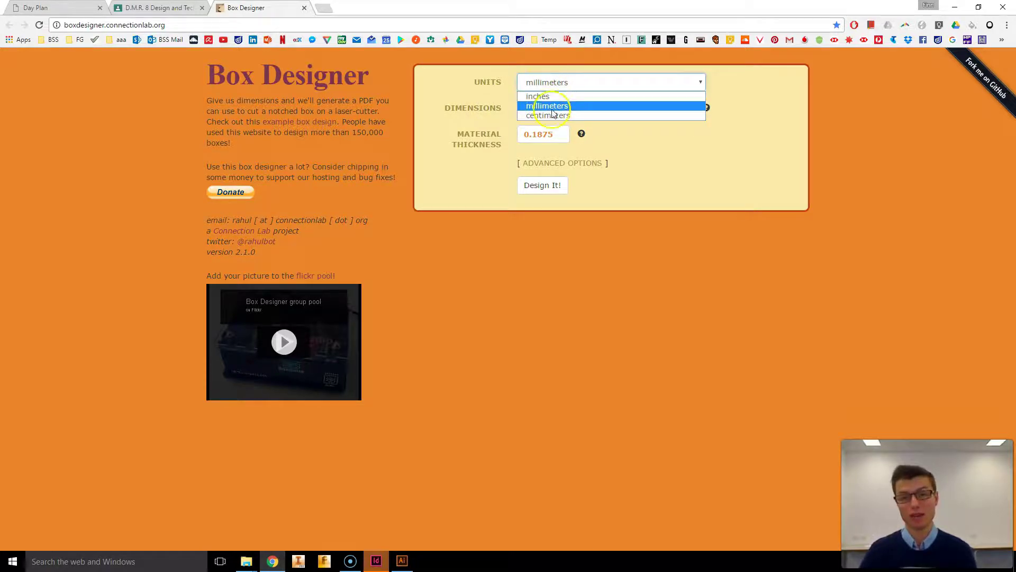
pyautogui.click(553, 106)
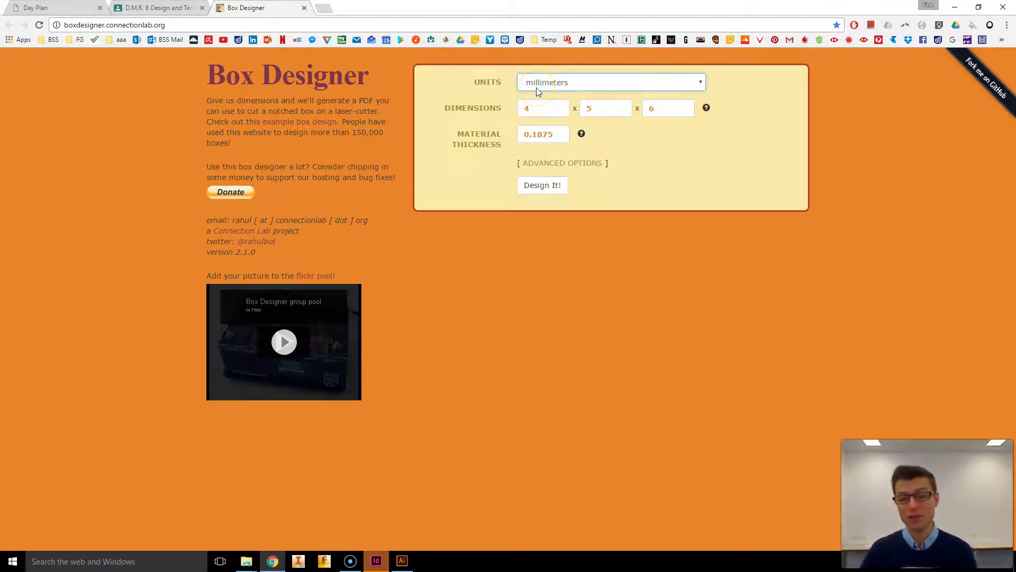
pyautogui.click(706, 109)
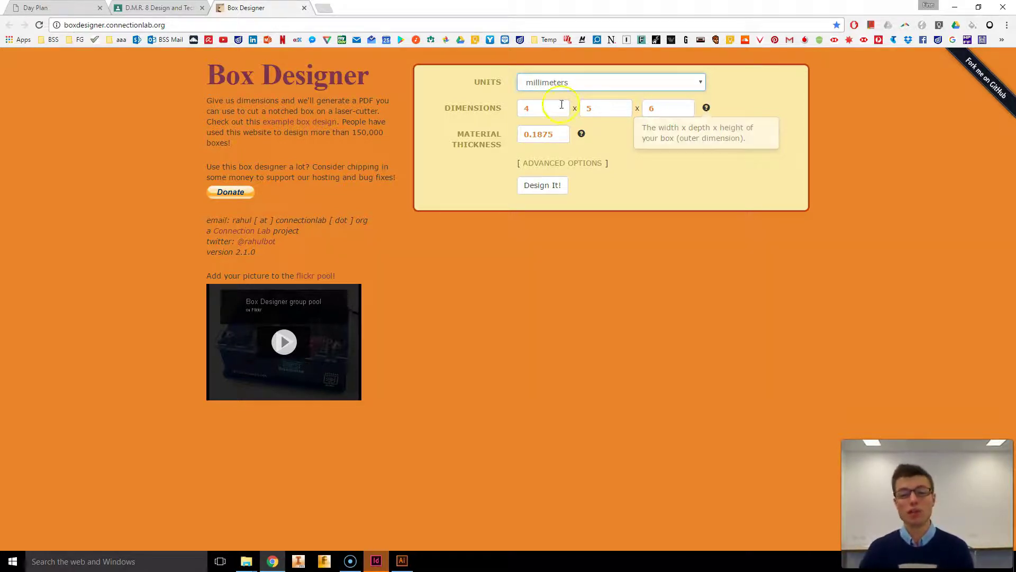
# Step: Enter 80 for width and 250 for depth, and clear the height field
pyautogui.doubleClick(519, 112)
pyautogui.write('8')
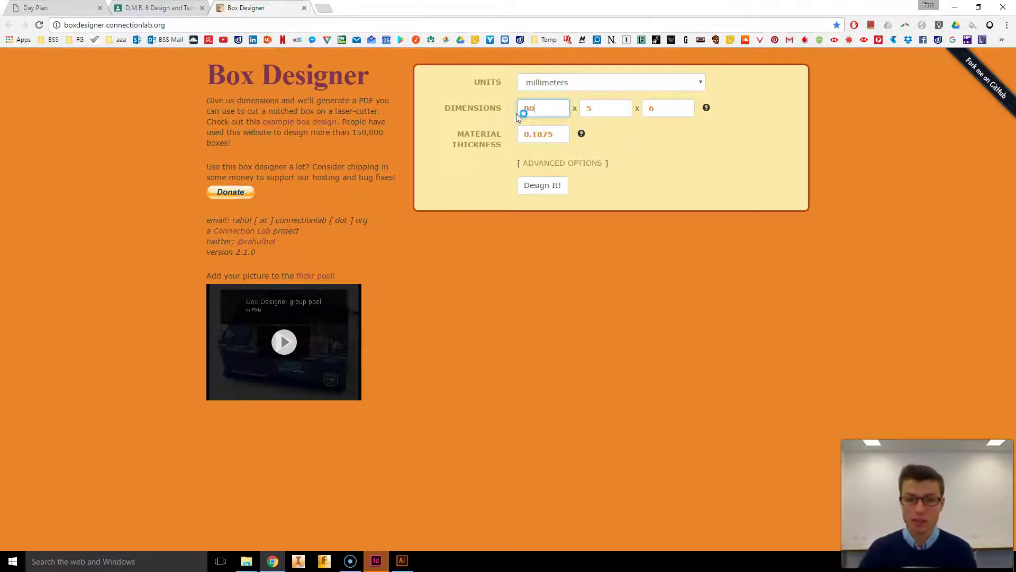
pyautogui.write('0')
pyautogui.press('Tab')
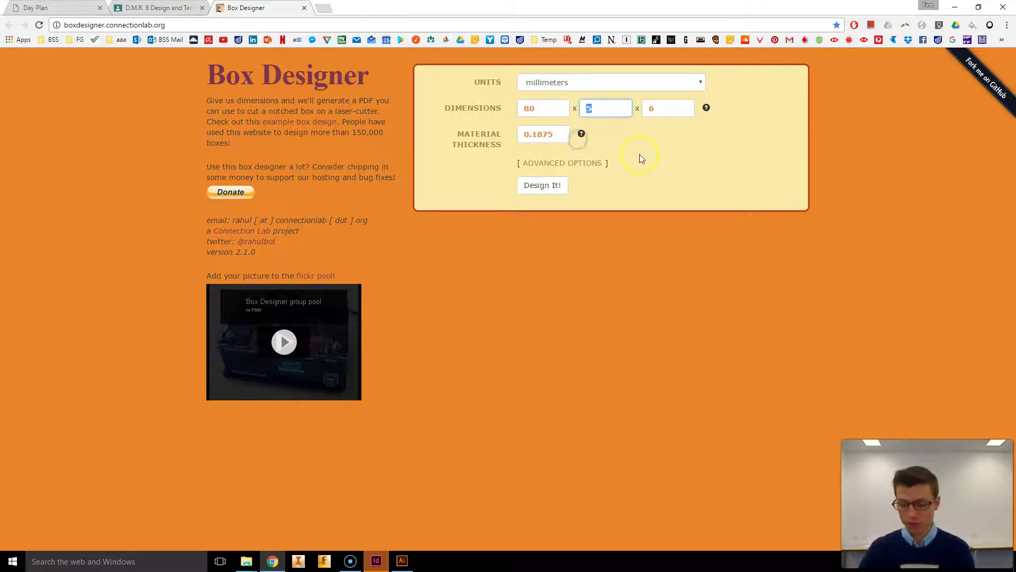
pyautogui.write('250')
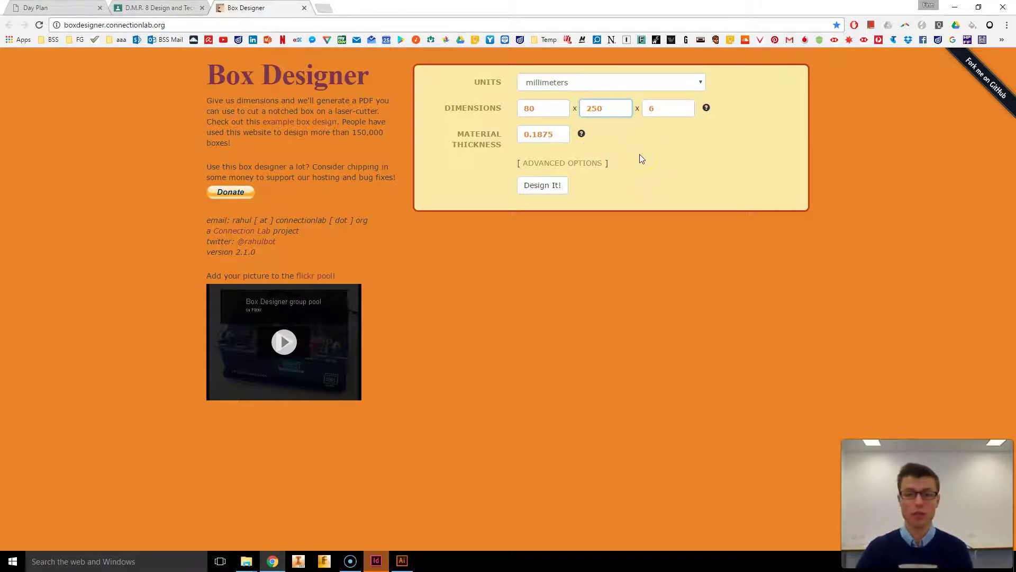
pyautogui.doubleClick(683, 108)
pyautogui.write('2')
pyautogui.press('BackSpace')
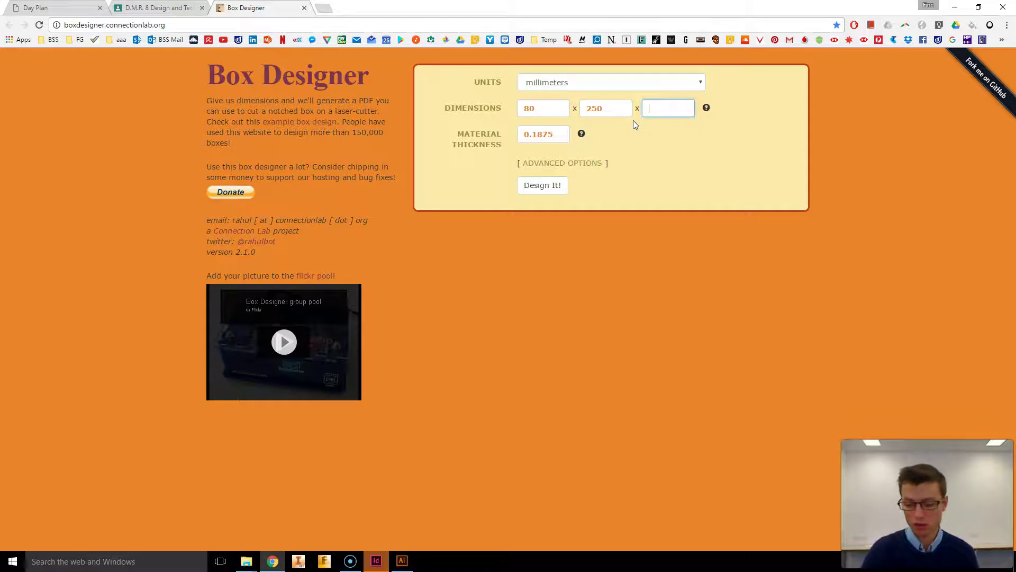
# Step: Finish the height as 85, then set material thickness 3 and notch length 7.5
pyautogui.write('85')
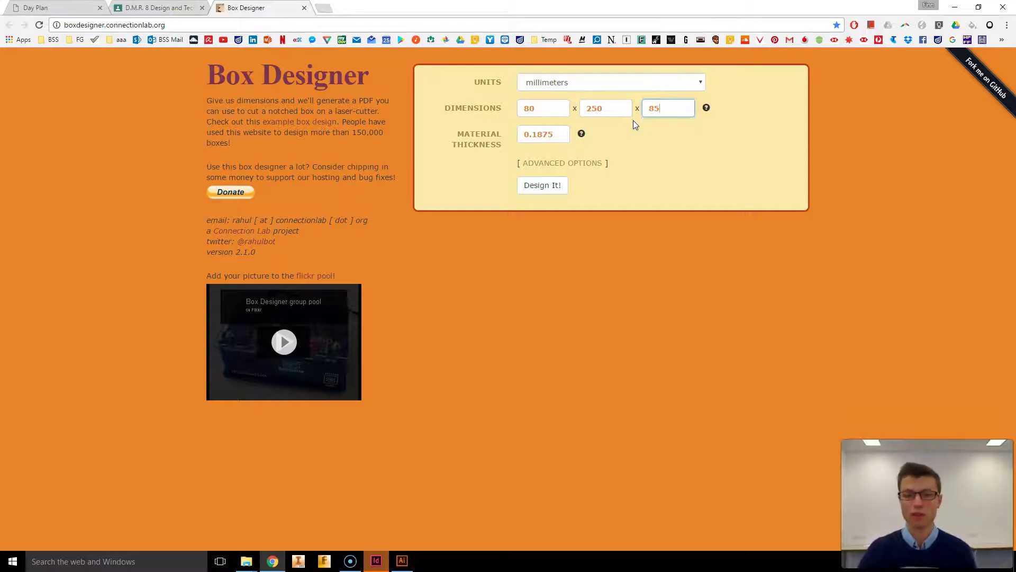
pyautogui.click(543, 163)
pyautogui.doubleClick(547, 134)
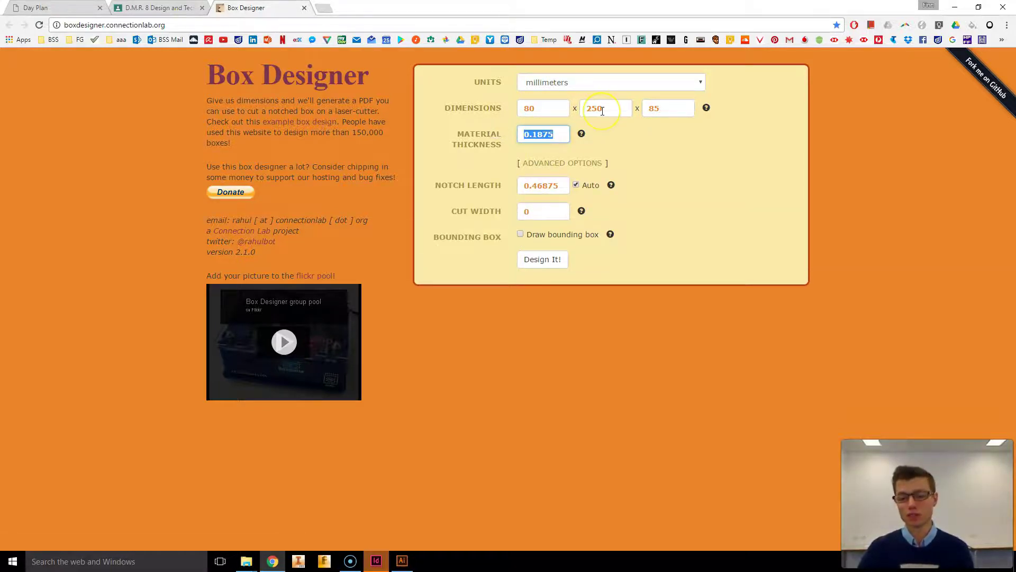
pyautogui.write('3')
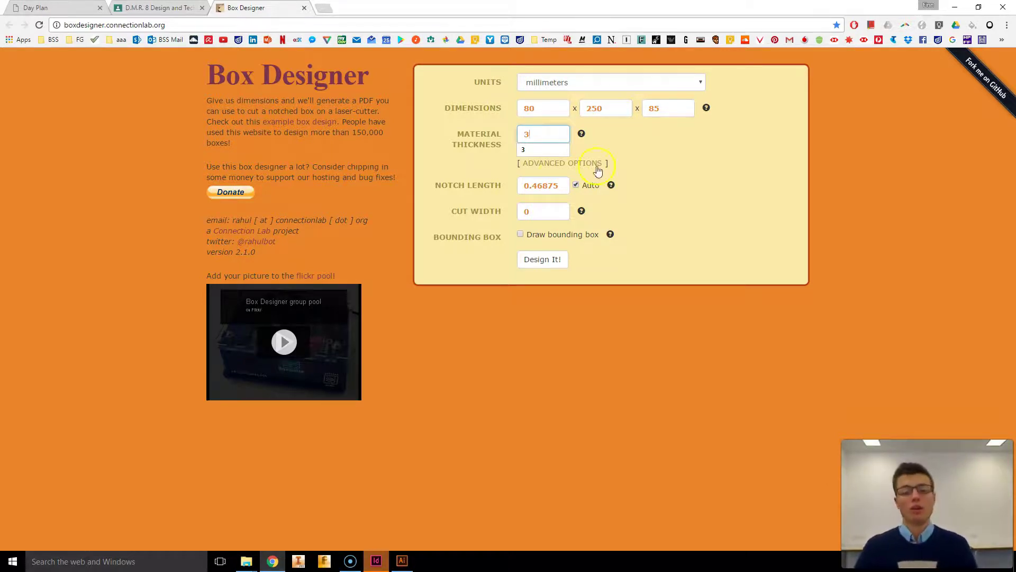
pyautogui.doubleClick(548, 187)
pyautogui.write('7.5')
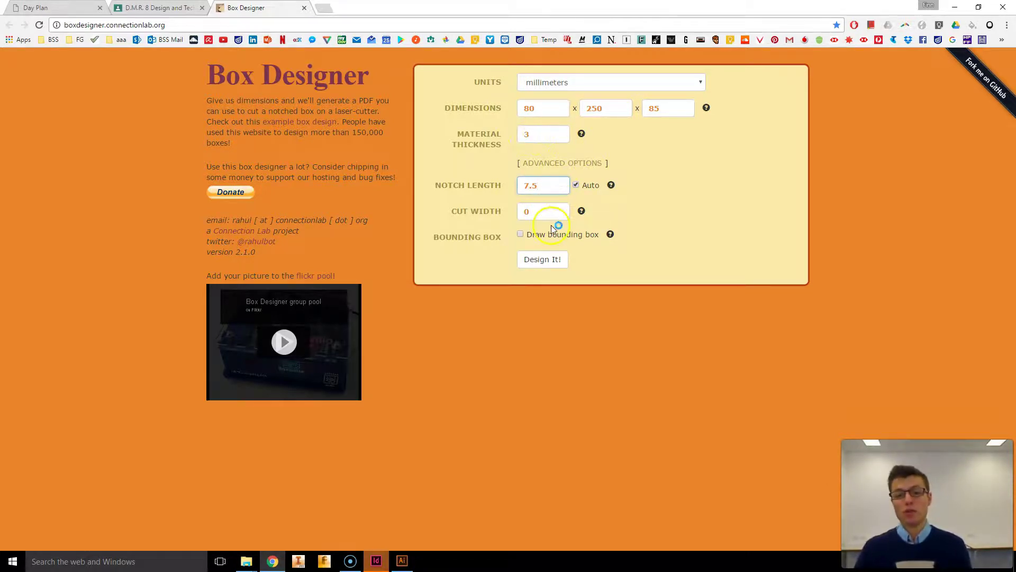
# Step: Set cut width to 0.1, generate the box PDF, and snap Chrome to the right half
pyautogui.click(542, 214)
pyautogui.write('.1')
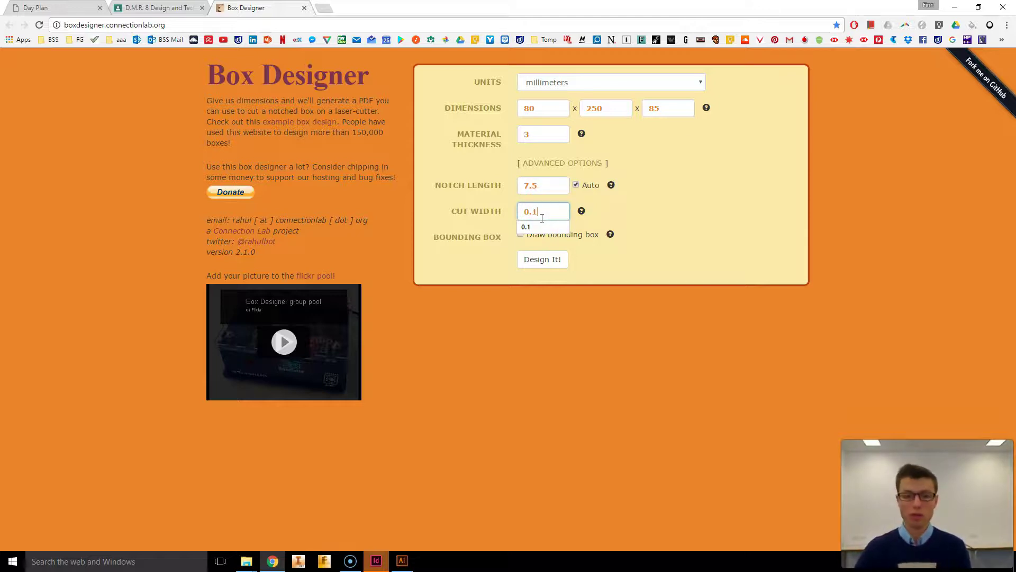
pyautogui.click(555, 132)
pyautogui.click(523, 261)
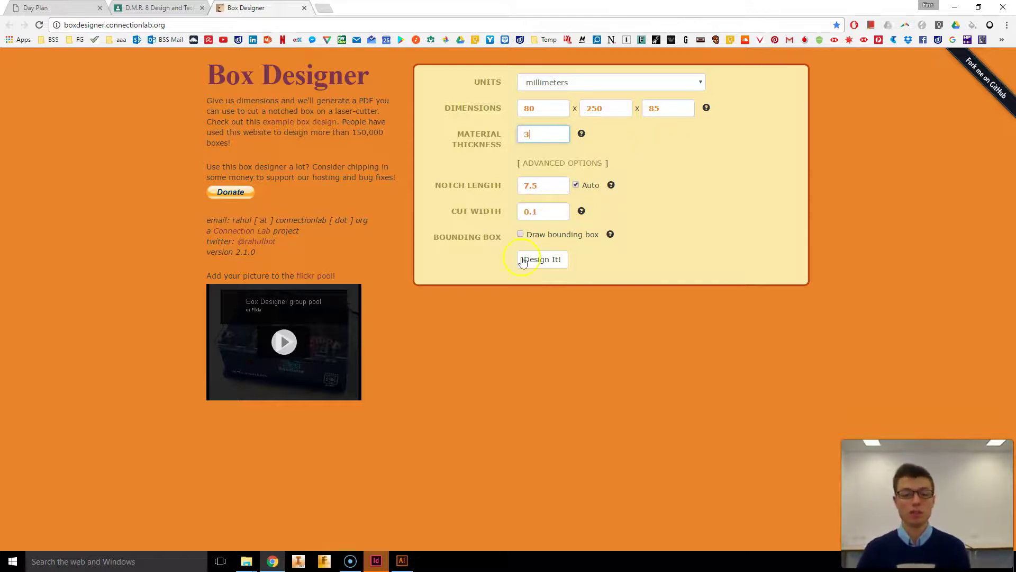
pyautogui.click(523, 261)
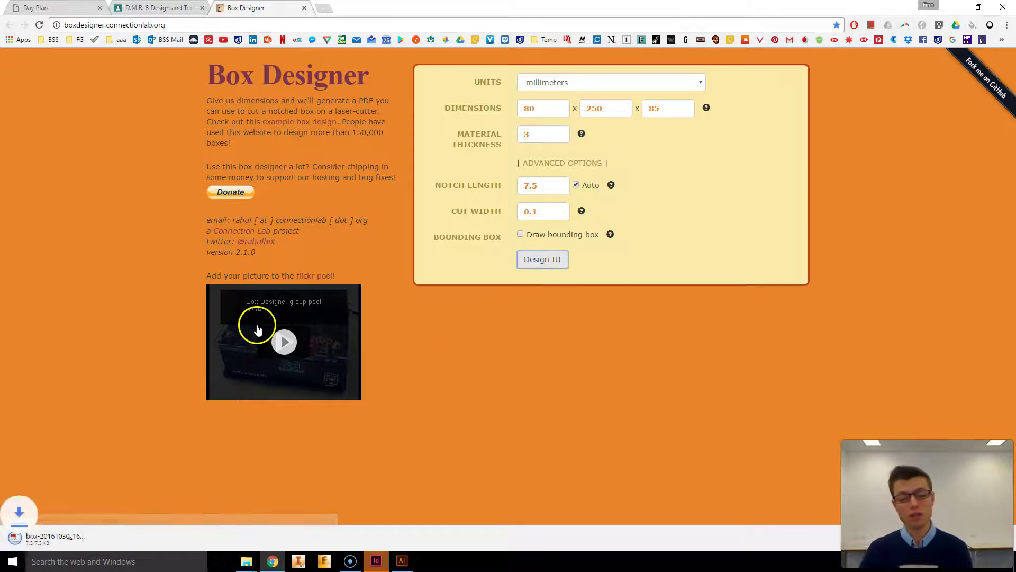
pyautogui.press('super+Right')
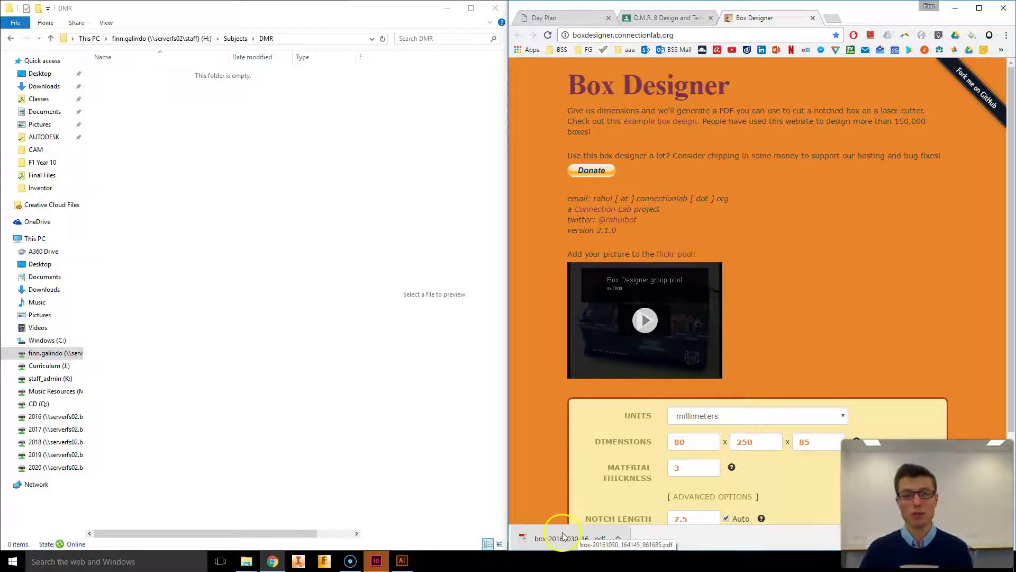
# Step: Move the downloaded box PDF into the H: drive's Subjects > DMR folder
pyautogui.moveTo(563, 537); pyautogui.dragTo(304, 394)
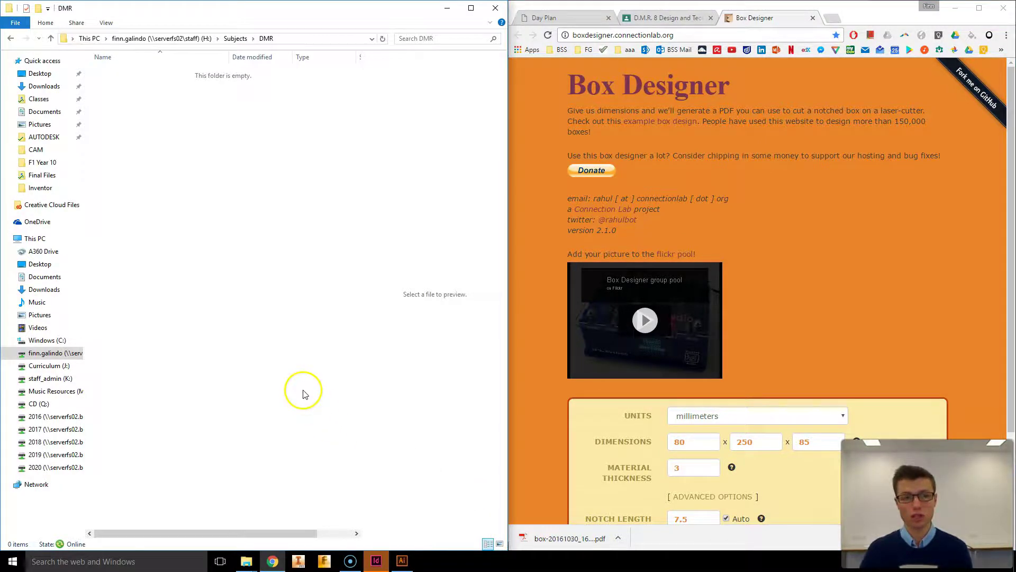
pyautogui.click(127, 40)
pyautogui.click(89, 39)
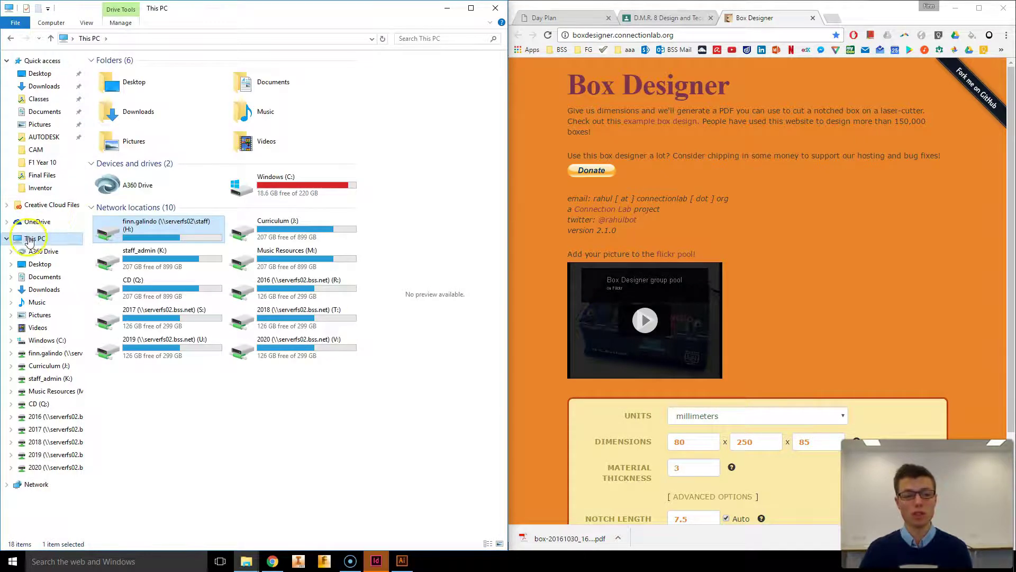
pyautogui.moveTo(255, 568)
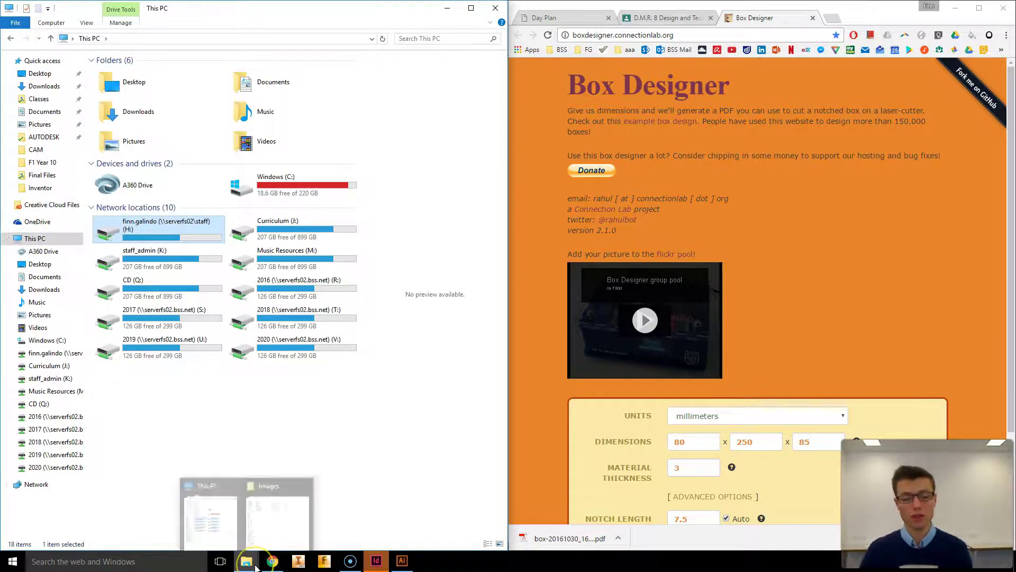
pyautogui.doubleClick(122, 232)
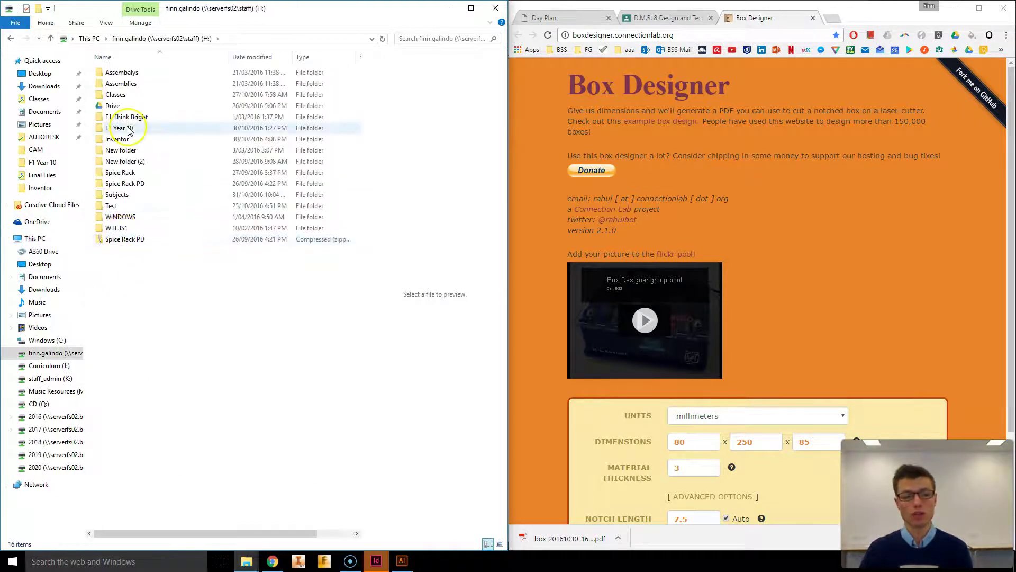
pyautogui.doubleClick(130, 199)
pyautogui.click(112, 73)
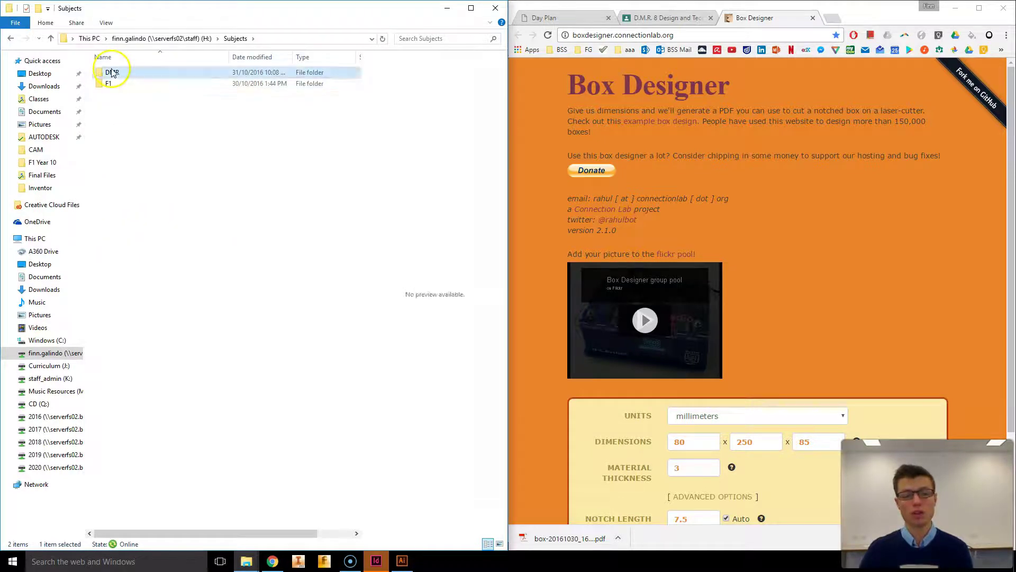
pyautogui.doubleClick(113, 72)
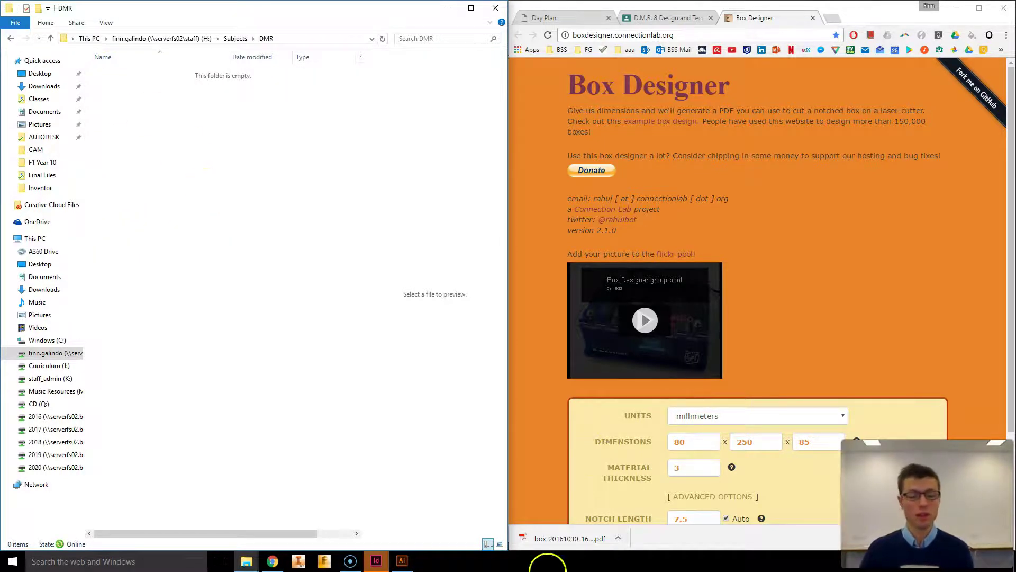
pyautogui.moveTo(550, 538); pyautogui.dragTo(226, 304)
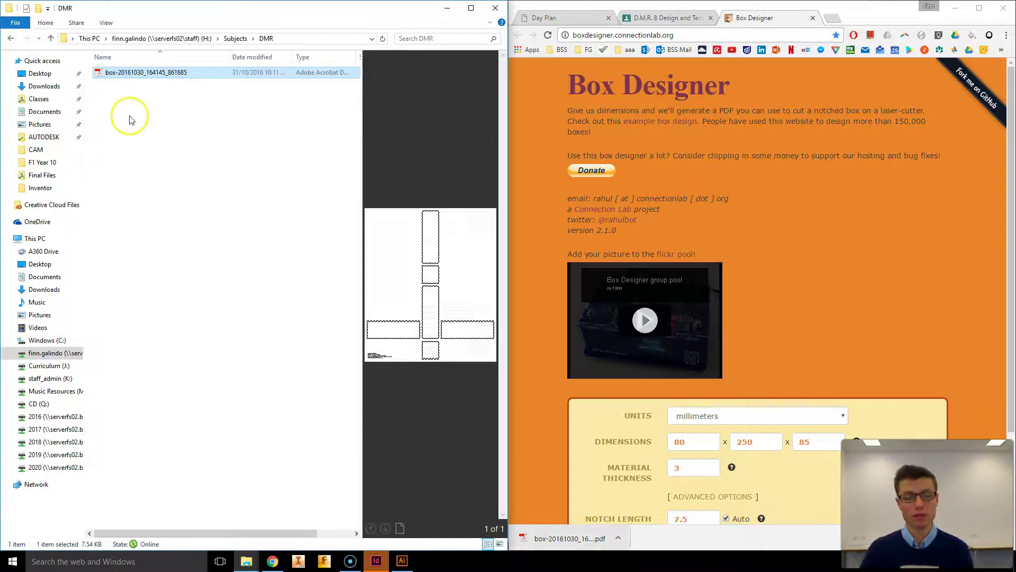
# Step: Open the box PDF with Adobe Illustrator CC 2015
pyautogui.rightClick(146, 77)
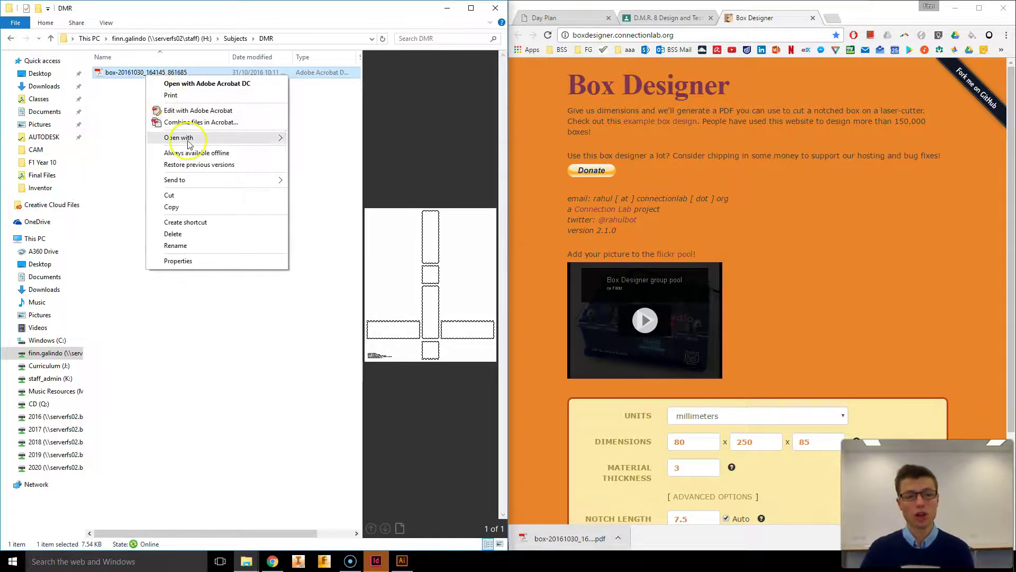
pyautogui.moveTo(175, 137)
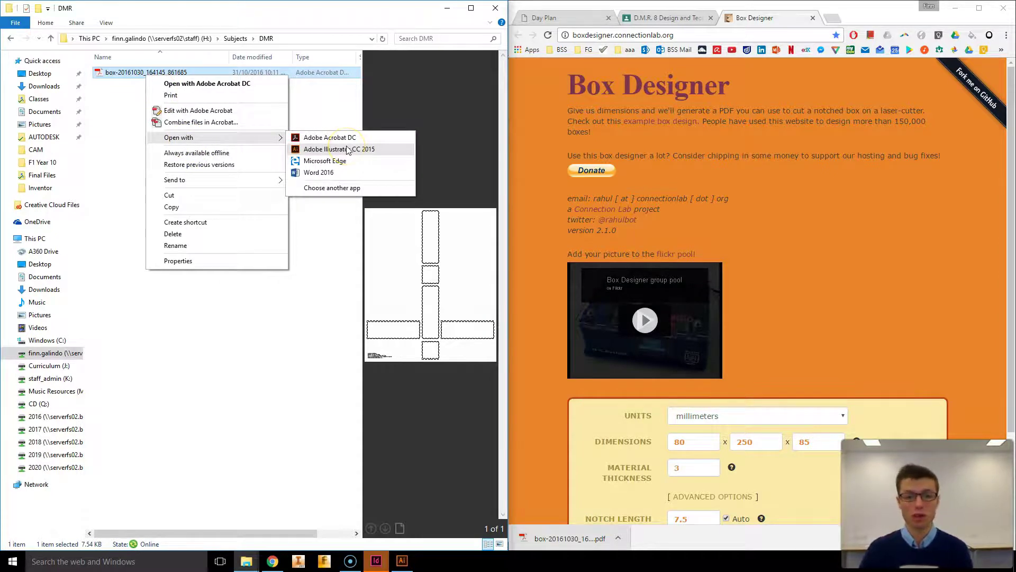
pyautogui.click(348, 149)
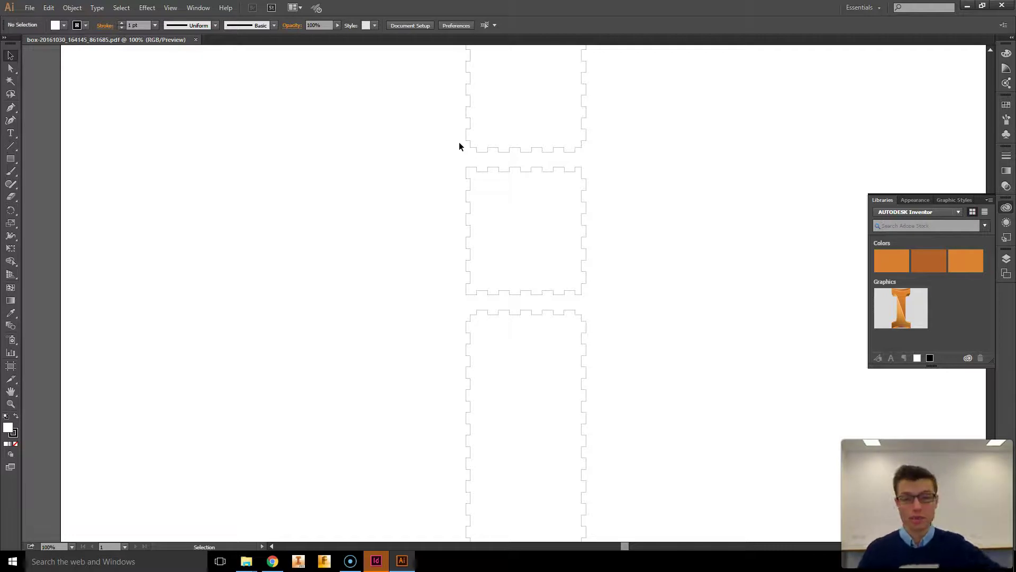
# Step: Fit the artboard in view and drag a 7.479 mm notch segment off the lower-left panel
pyautogui.scroll(-1, 459, 142)
pyautogui.scroll(4, 458, 138)
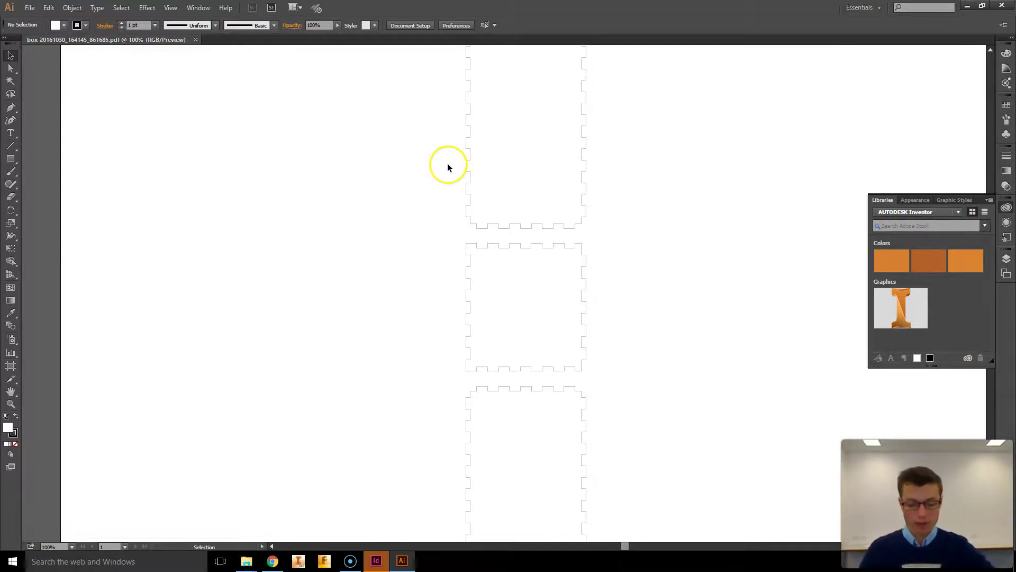
pyautogui.hotkey('ctrl', '0')
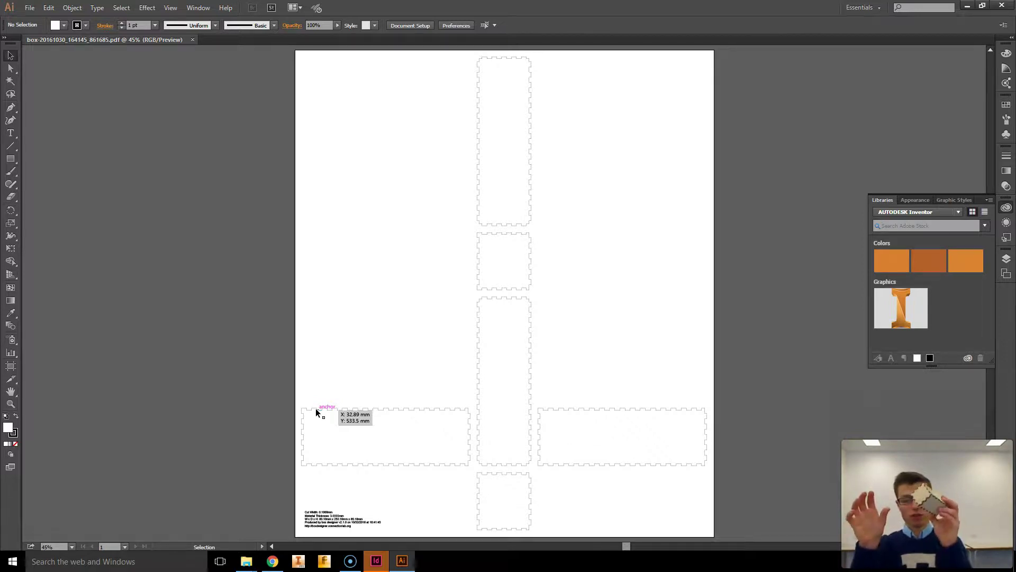
pyautogui.click(322, 282)
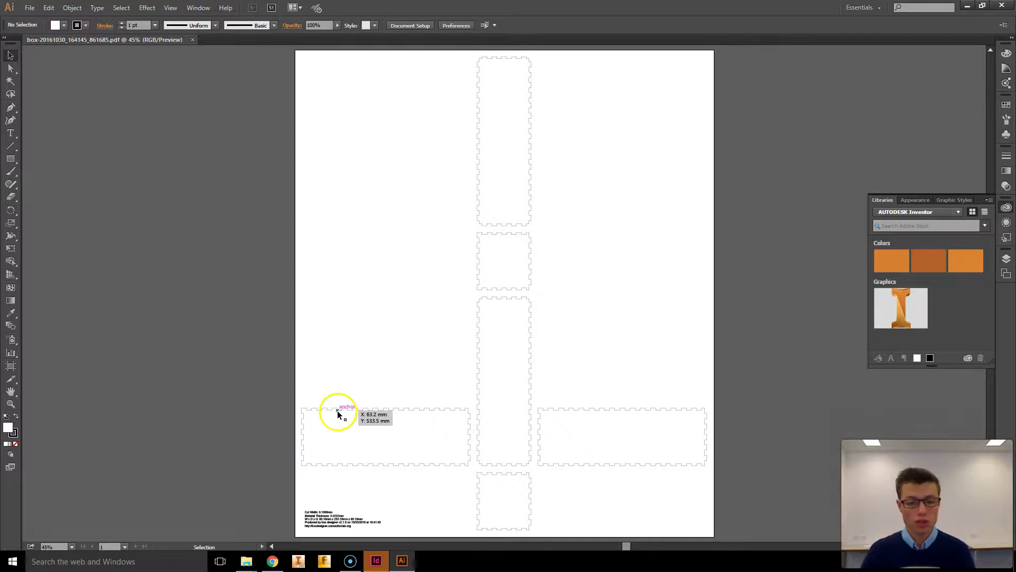
pyautogui.moveTo(339, 411); pyautogui.dragTo(342, 373)
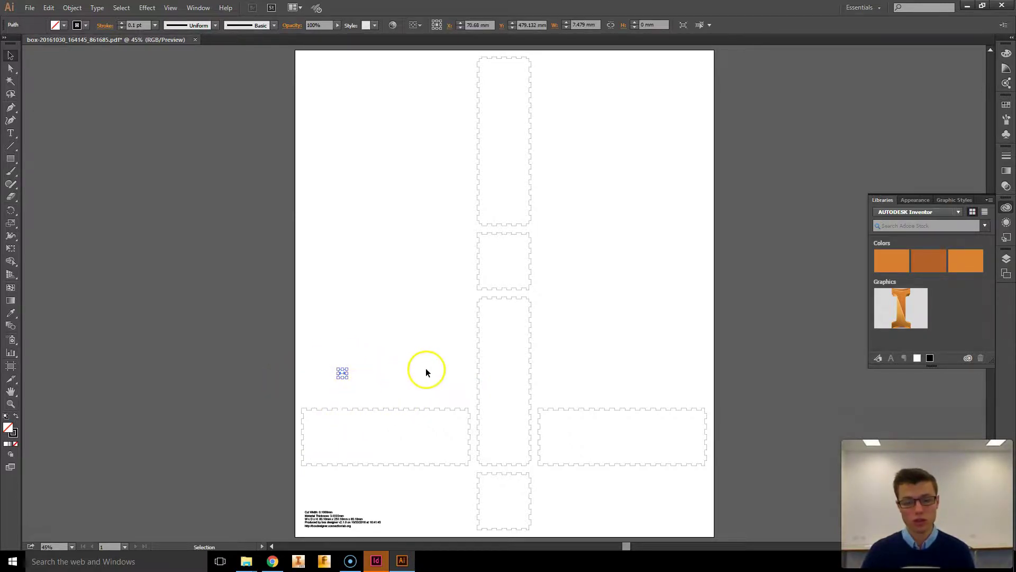
# Step: Undo the notch move, join the lower-left panel's segments, and confirm it selects as one piece
pyautogui.hotkey('ctrl', 'z')
pyautogui.hotkey('ctrl', 'z')
pyautogui.moveTo(277, 379); pyautogui.dragTo(472, 478)
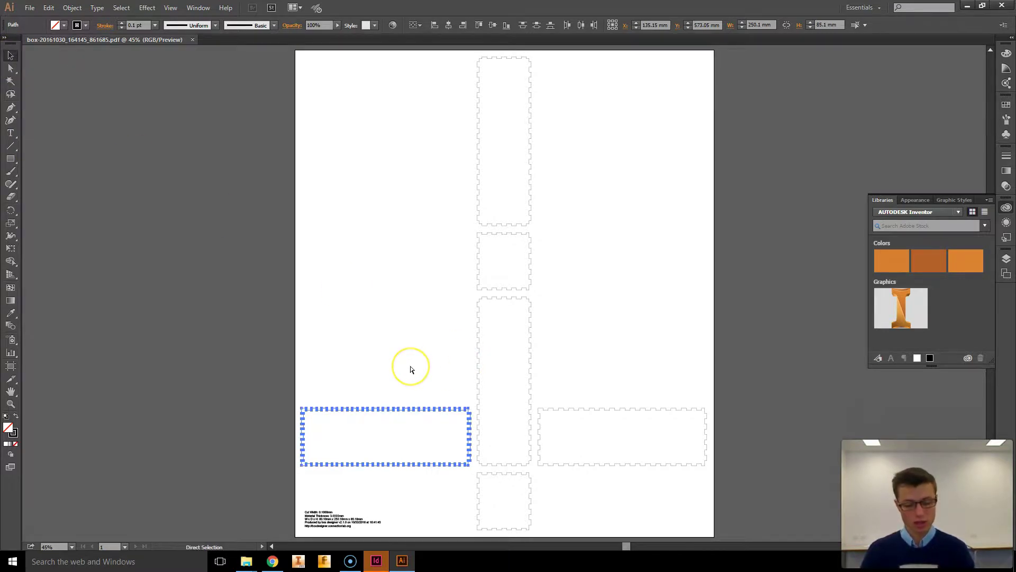
pyautogui.press('v')
pyautogui.click(379, 399)
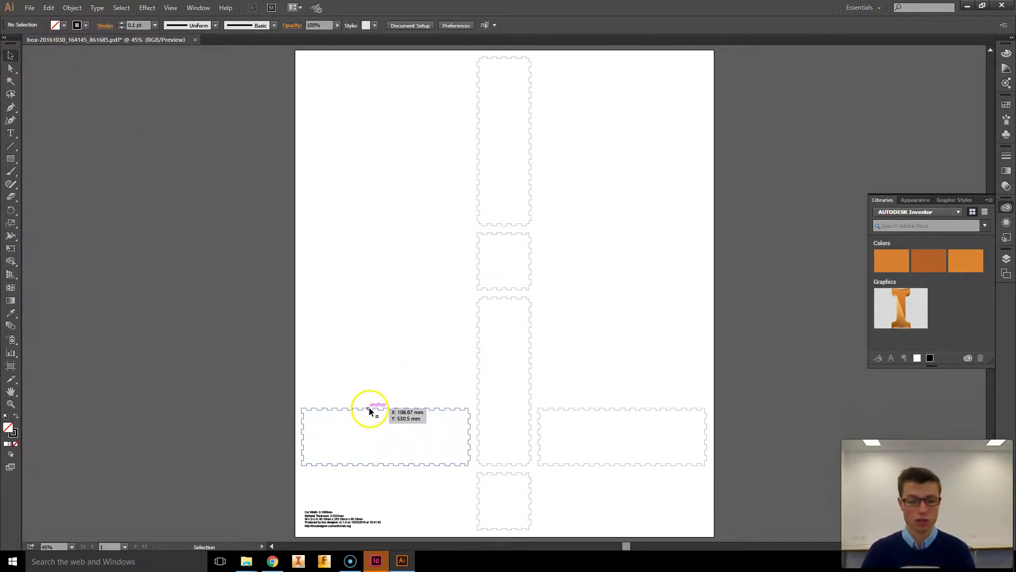
pyautogui.click(371, 411)
pyautogui.click(370, 404)
pyautogui.click(370, 410)
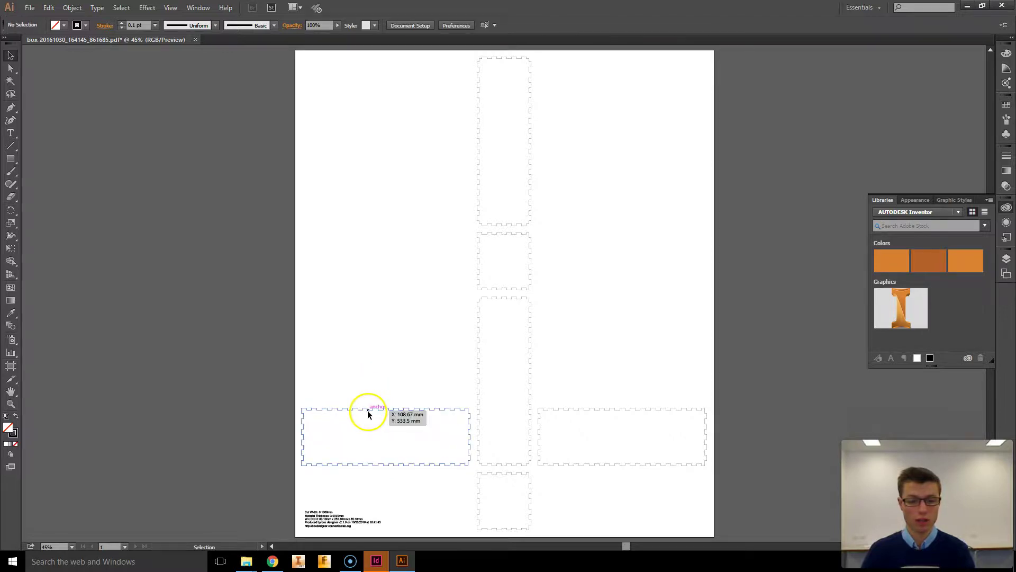
pyautogui.click(373, 381)
pyautogui.click(427, 463)
pyautogui.click(418, 356)
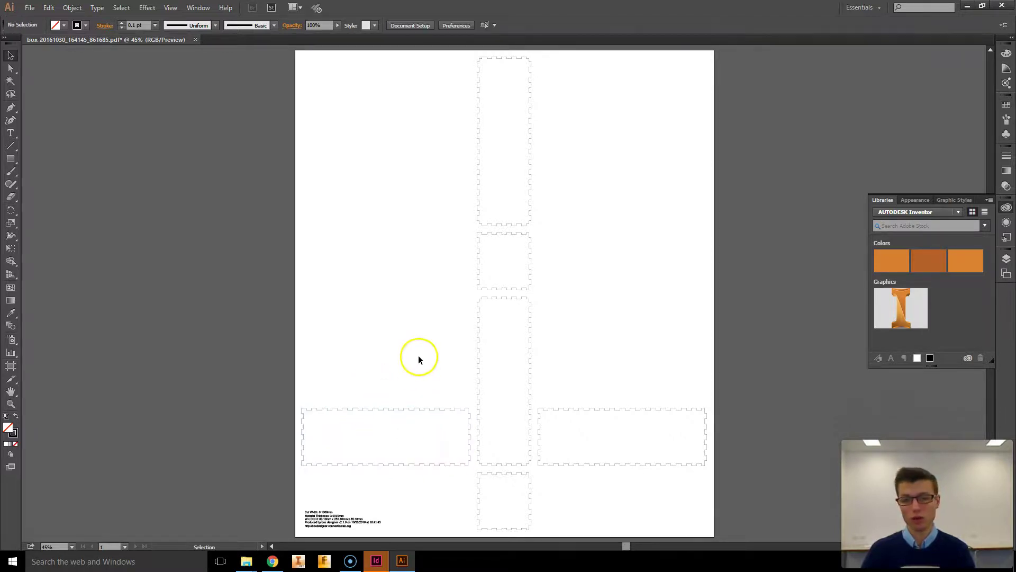
# Step: Join the outline segments of the top, square, middle, right-hand and bottom panels
pyautogui.moveTo(468, 50); pyautogui.dragTo(558, 227)
pyautogui.moveTo(466, 230); pyautogui.dragTo(549, 295)
pyautogui.moveTo(470, 296); pyautogui.dragTo(535, 466)
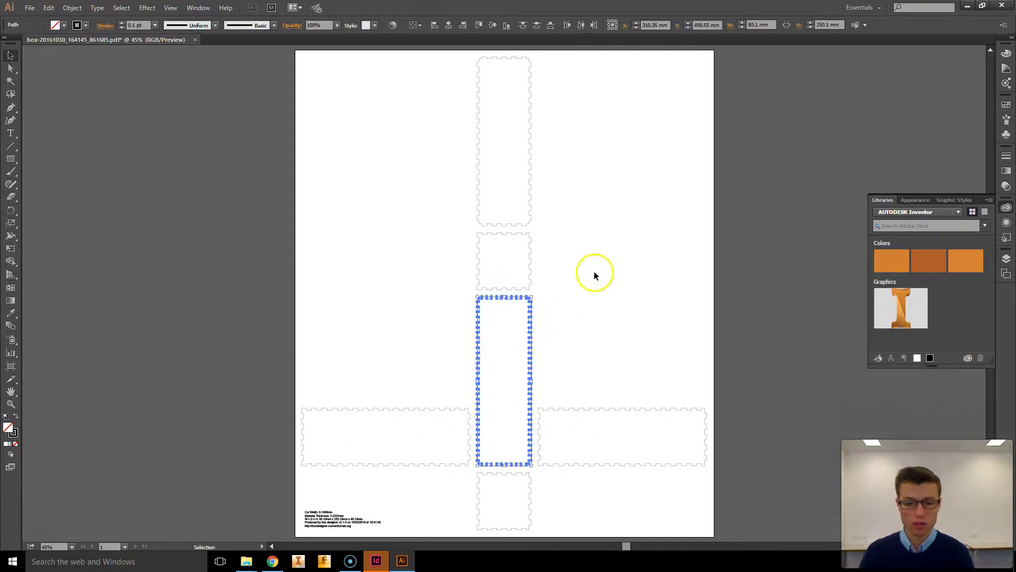
pyautogui.click(580, 404)
pyautogui.moveTo(714, 356); pyautogui.dragTo(536, 472)
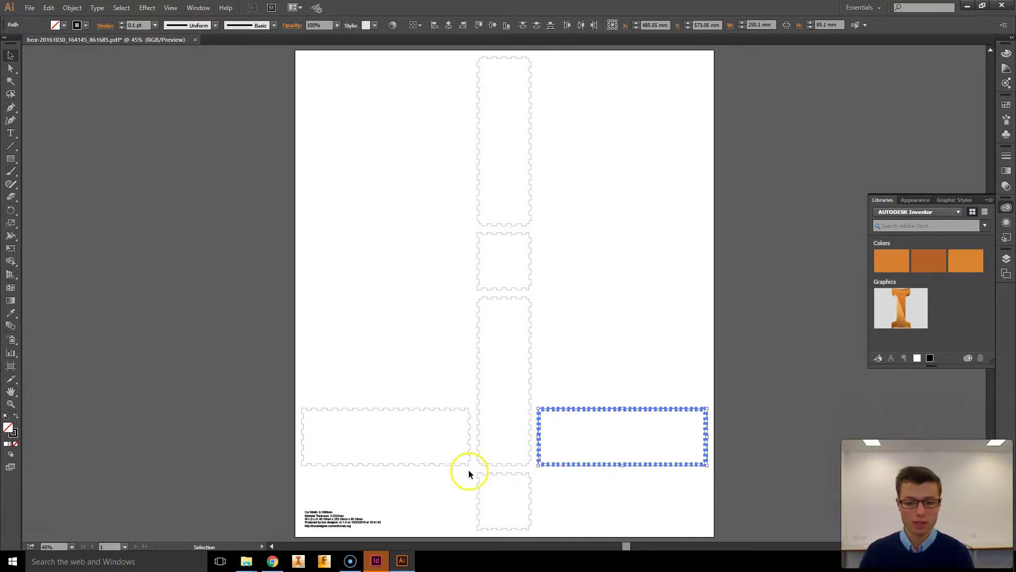
pyautogui.moveTo(474, 468); pyautogui.dragTo(532, 538)
pyautogui.click(526, 401)
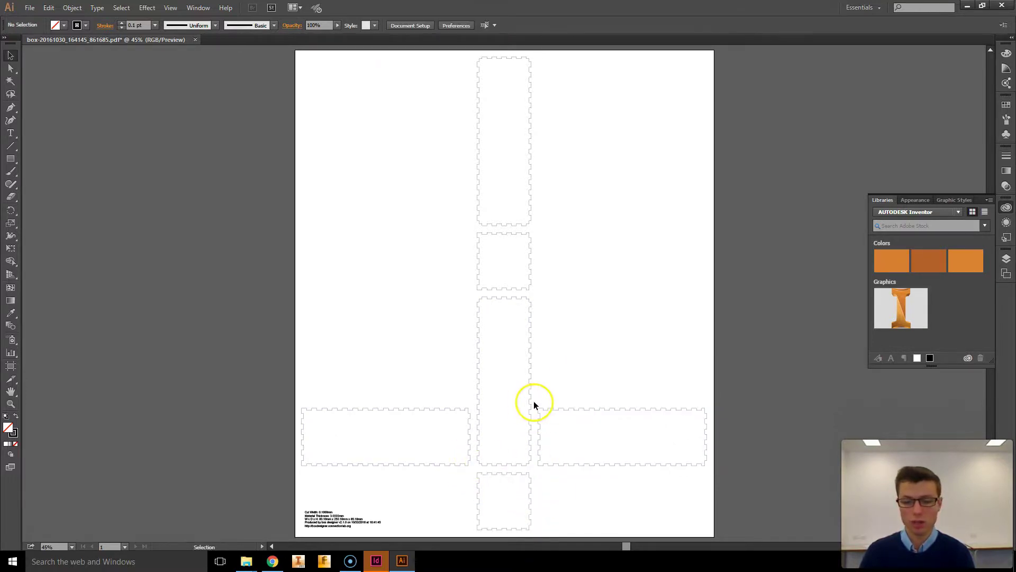
# Step: Check that the middle, right-hand and small upper panels each select and move as one piece
pyautogui.click(531, 401)
pyautogui.click(558, 409)
pyautogui.click(572, 375)
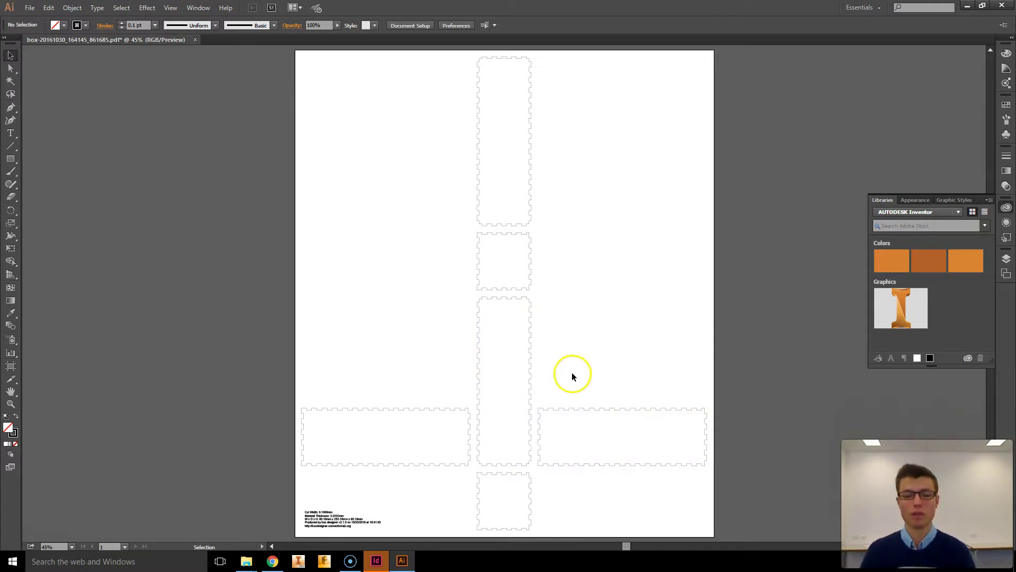
pyautogui.click(502, 268)
pyautogui.moveTo(501, 231); pyautogui.dragTo(499, 224)
pyautogui.click(403, 217)
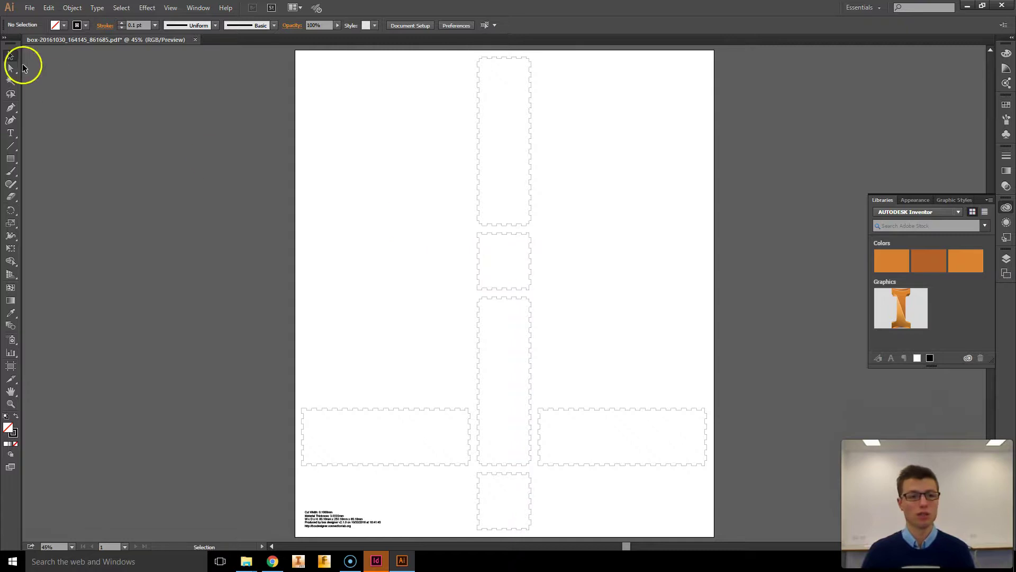
# Step: Save the layout in Adobe Illustrator (*.AI) format as the student's Dragster Case file, keeping default options
pyautogui.click(29, 8)
pyautogui.click(48, 22)
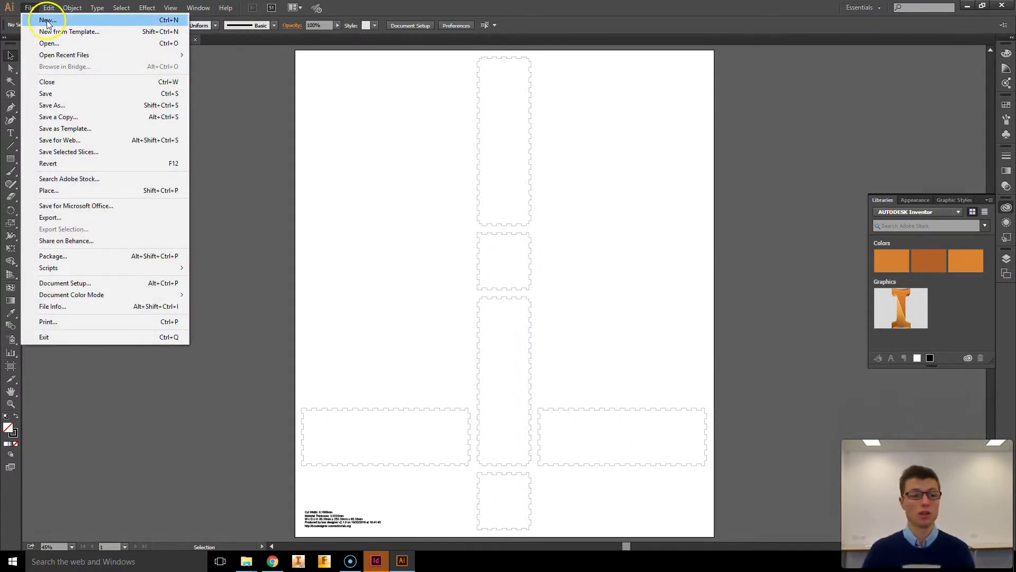
pyautogui.click(56, 106)
pyautogui.click(434, 358)
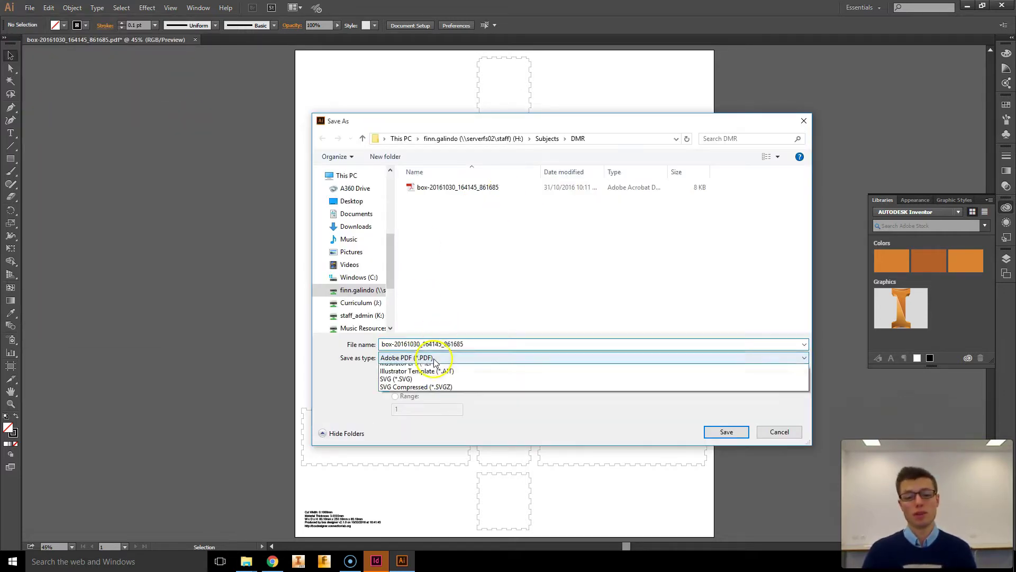
pyautogui.click(416, 367)
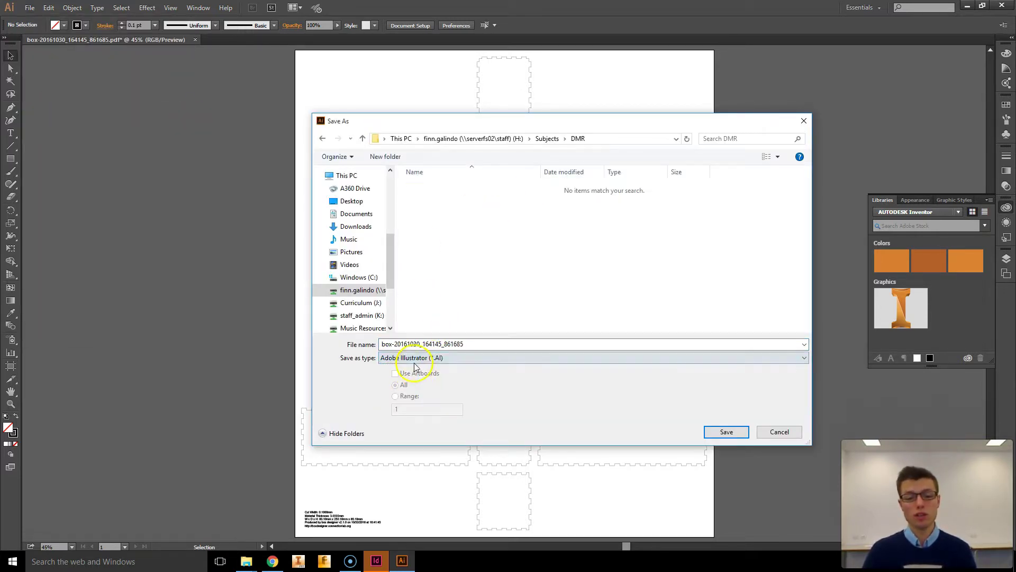
pyautogui.click(466, 343)
pyautogui.write('F. Gal')
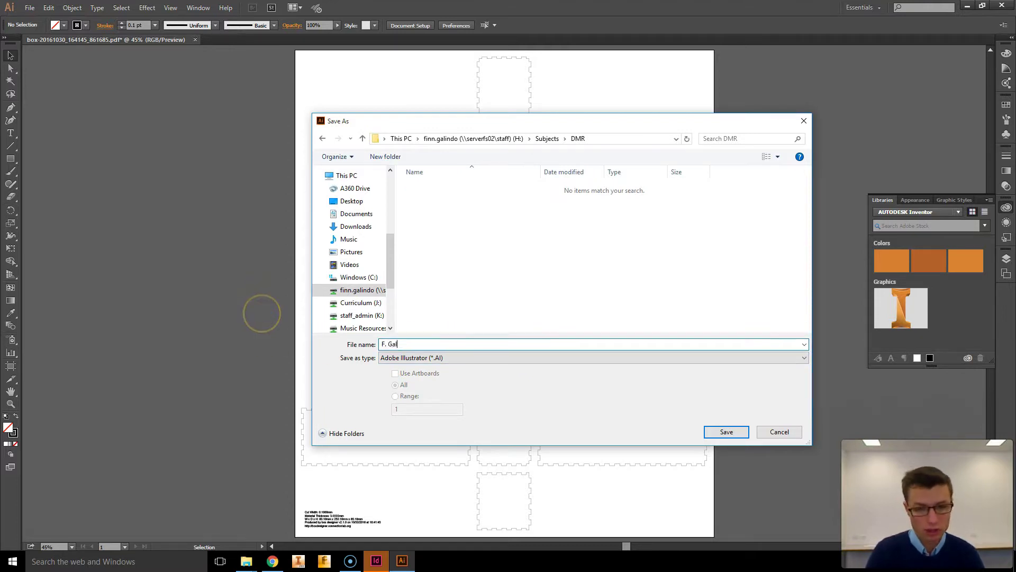
pyautogui.write('indo Dragster Case')
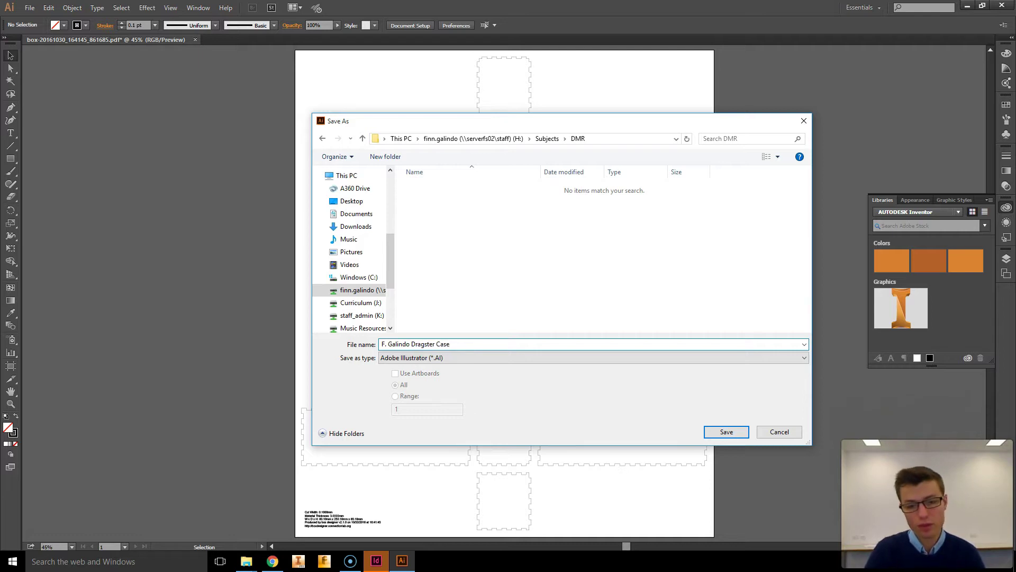
pyautogui.press('Return')
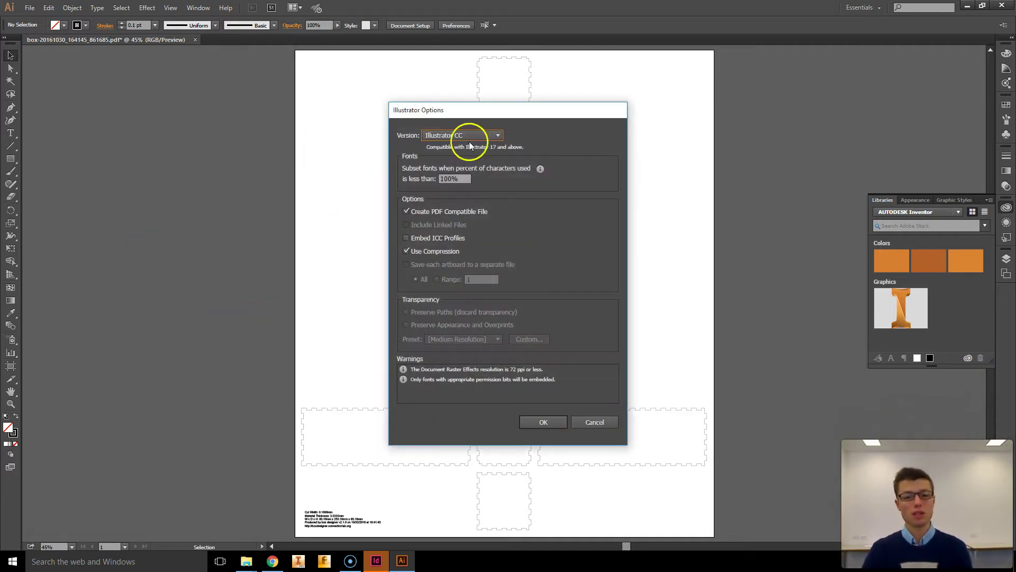
pyautogui.click(538, 422)
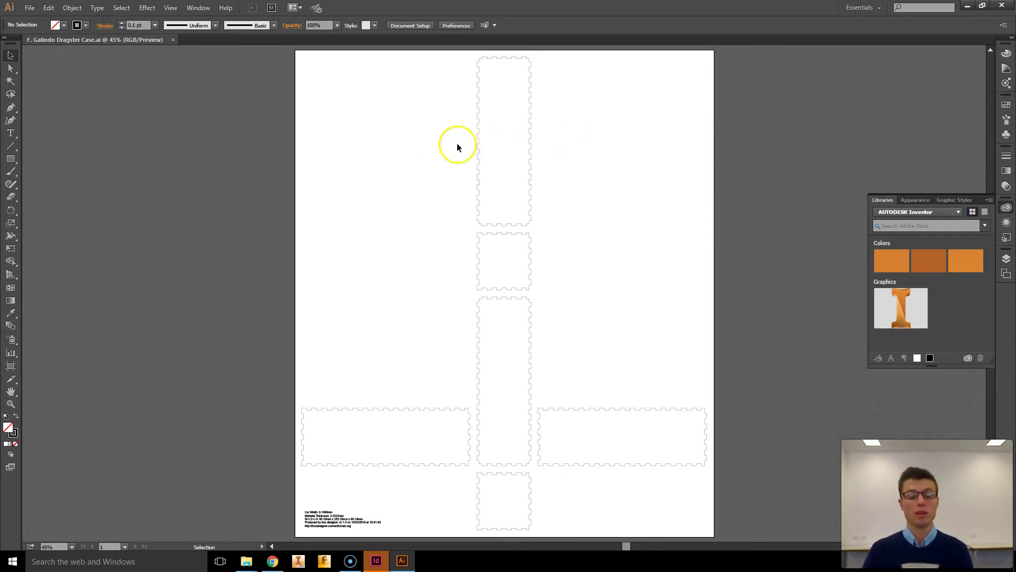
pyautogui.click(471, 62)
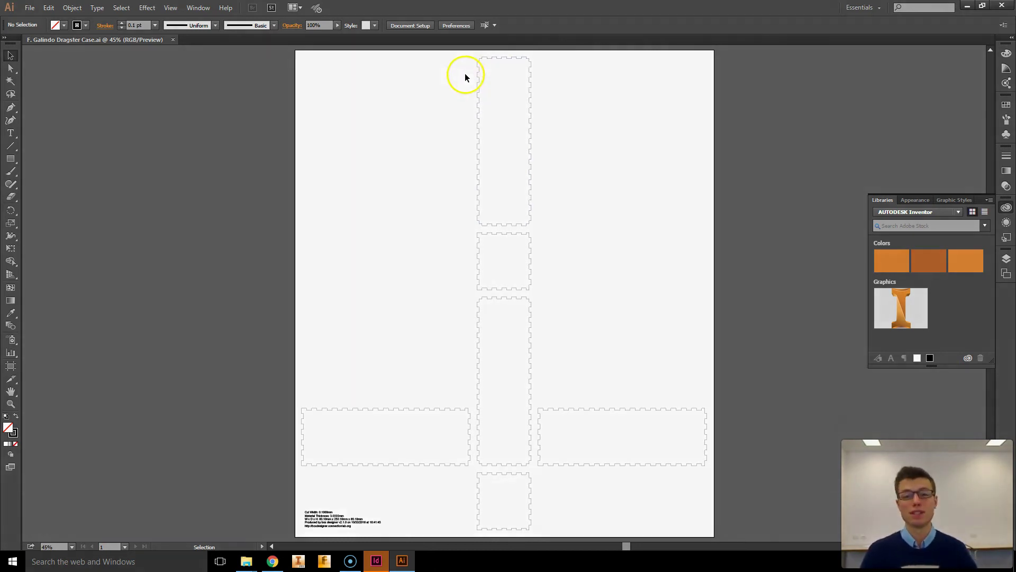